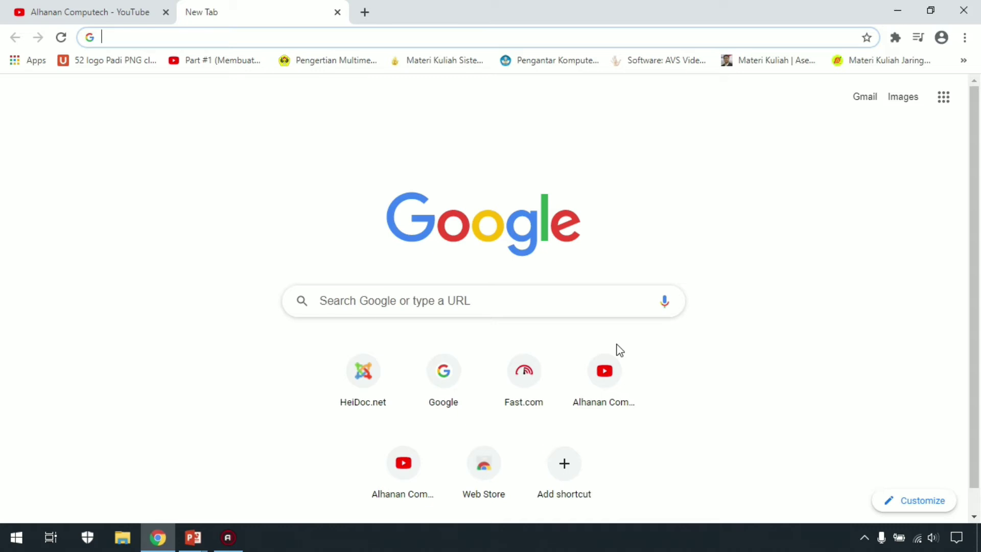
Step: Go to heidoc.net and open the Microsoft Windows and Office ISO Download Tool article
{"action": "type", "text": "he"}
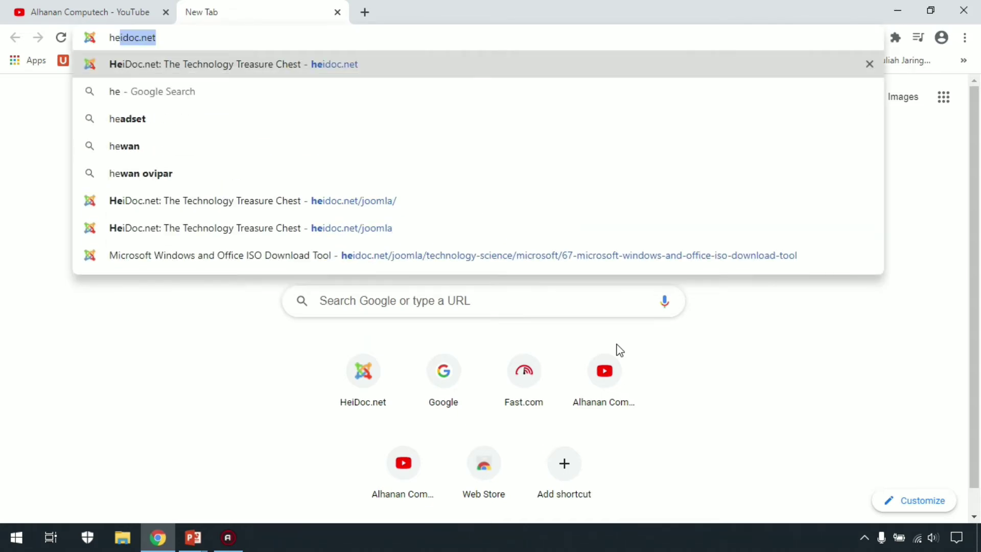
{"action": "key", "text": "Return"}
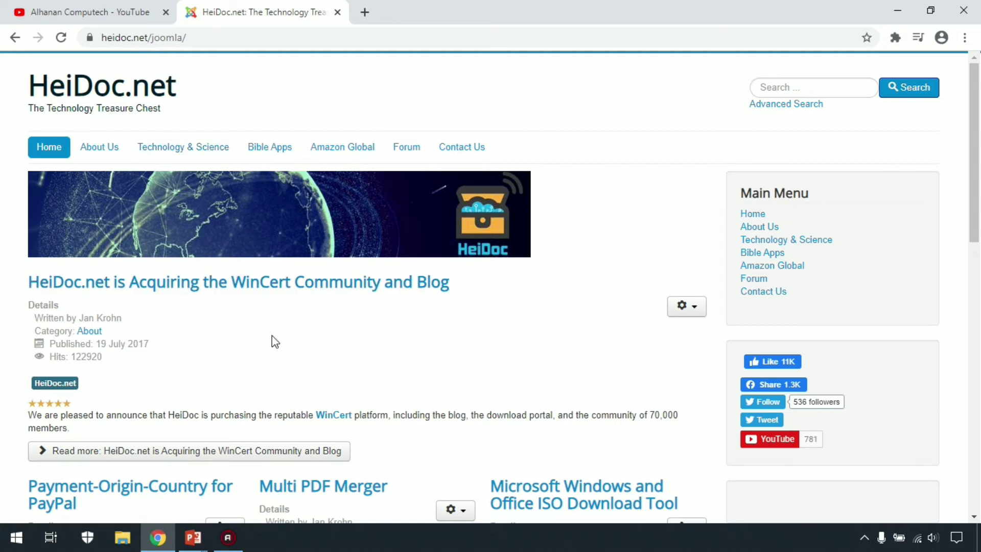
{"action": "scroll", "coordinate": [275, 341], "scroll_direction": "down", "scroll_amount": 1}
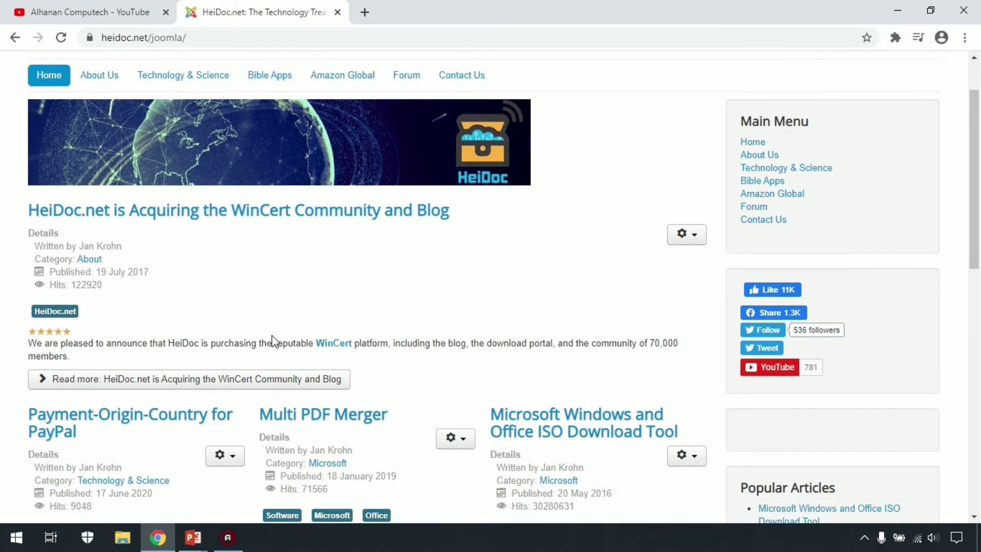
{"action": "scroll", "coordinate": [538, 379], "scroll_direction": "down", "scroll_amount": 1}
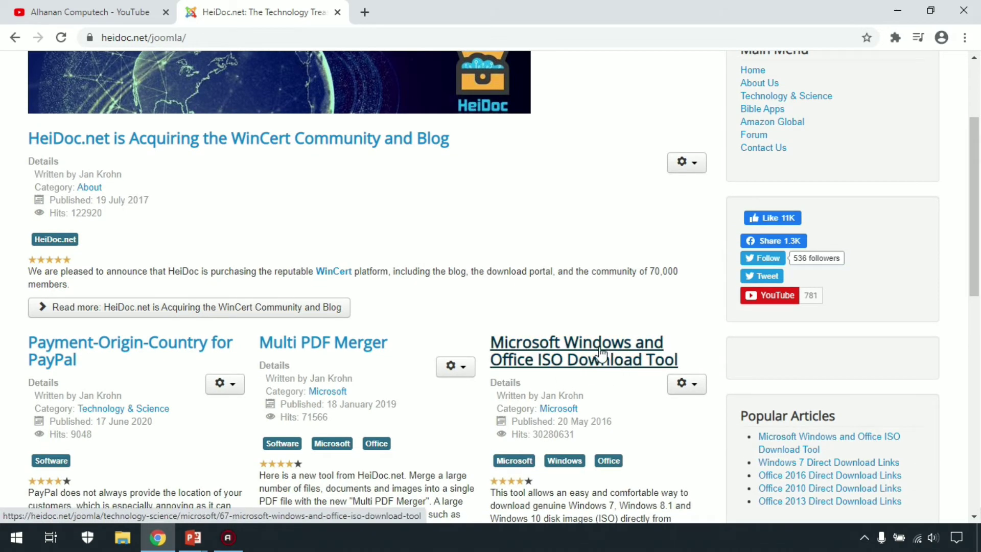
{"action": "scroll", "coordinate": [598, 353], "scroll_direction": "down", "scroll_amount": 2}
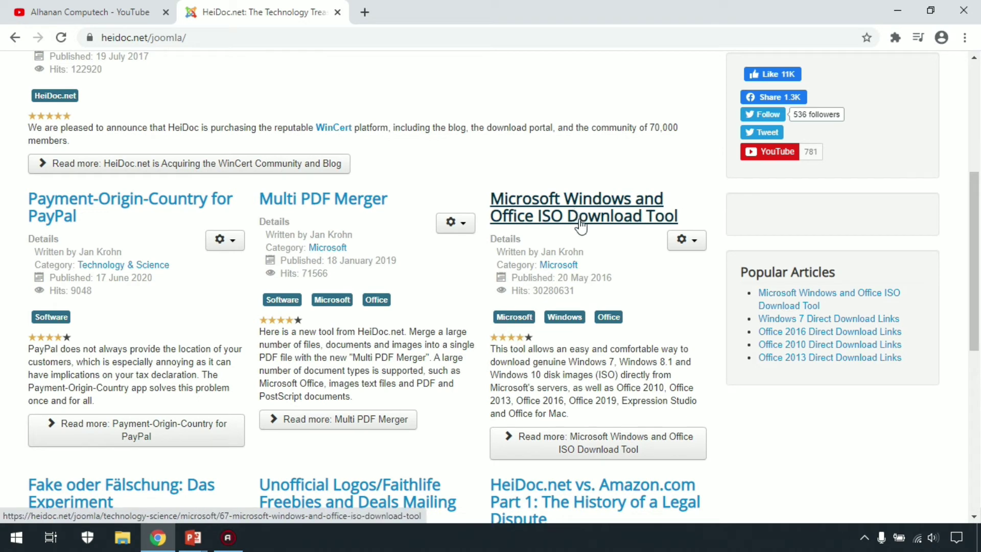
{"action": "left_click", "coordinate": [580, 225]}
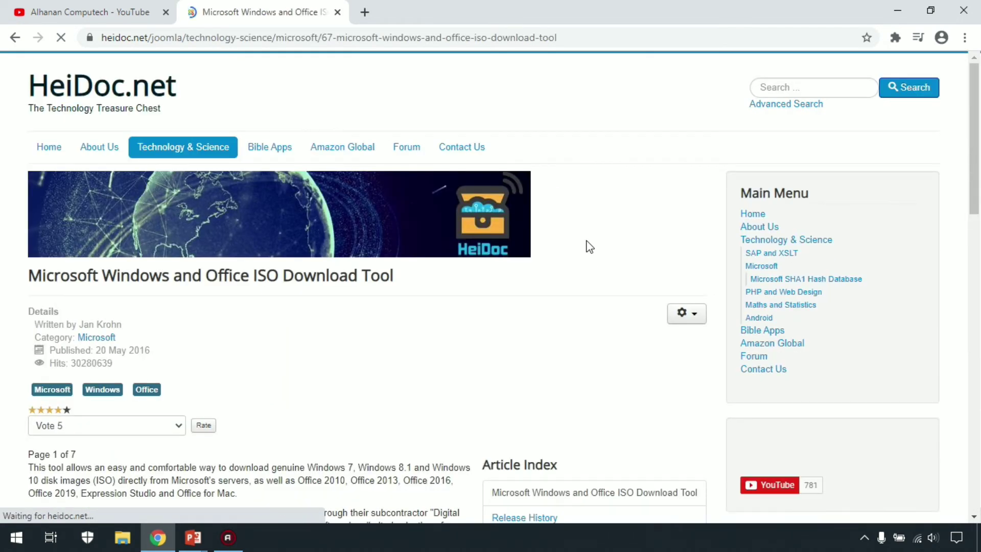
Step: Download Windows-ISO-Downloader.exe from the article, saving it under Downloads\Programs
{"action": "scroll", "coordinate": [589, 247], "scroll_direction": "down", "scroll_amount": 3}
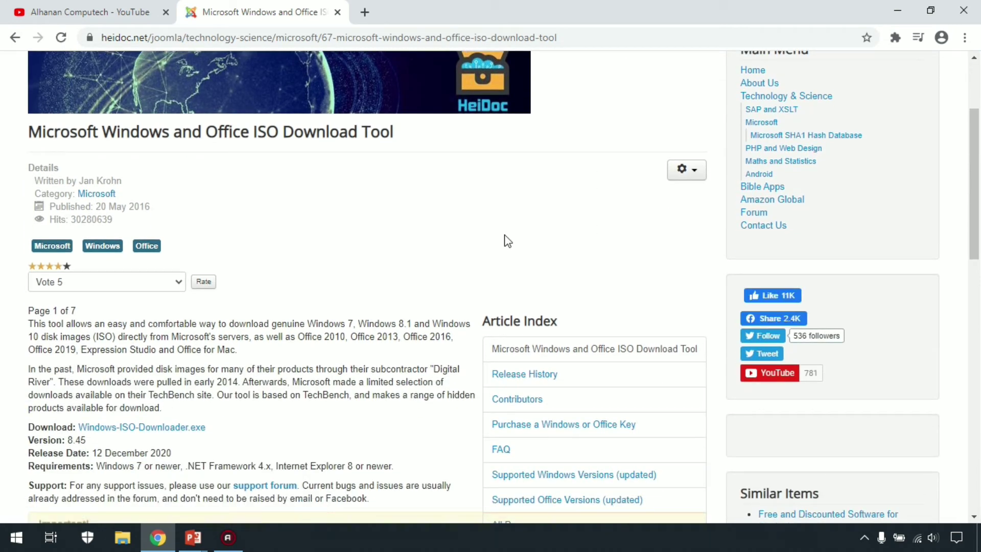
{"action": "scroll", "coordinate": [75, 363], "scroll_direction": "down", "scroll_amount": 3}
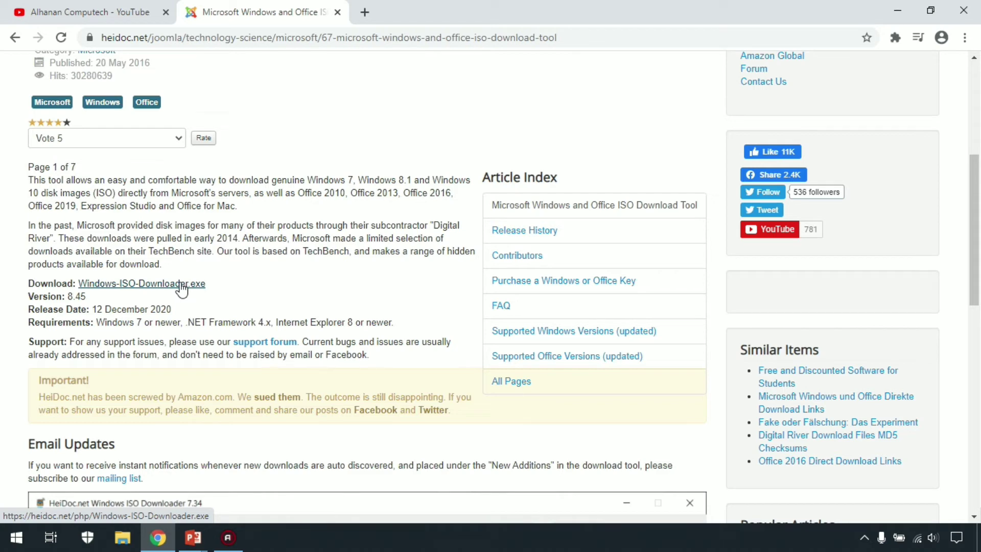
{"action": "left_click", "coordinate": [180, 285]}
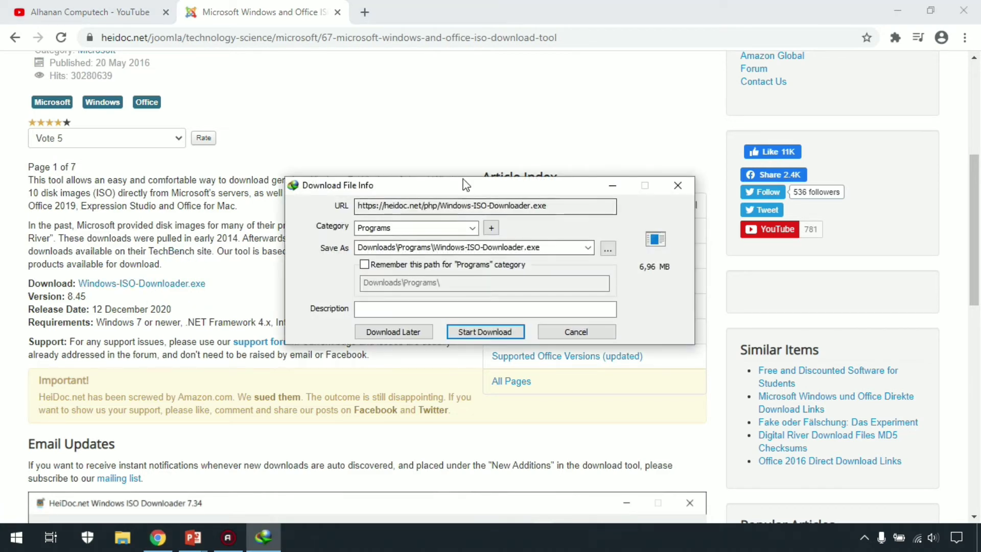
{"action": "left_click_drag", "start_coordinate": [464, 189], "coordinate": [523, 180]}
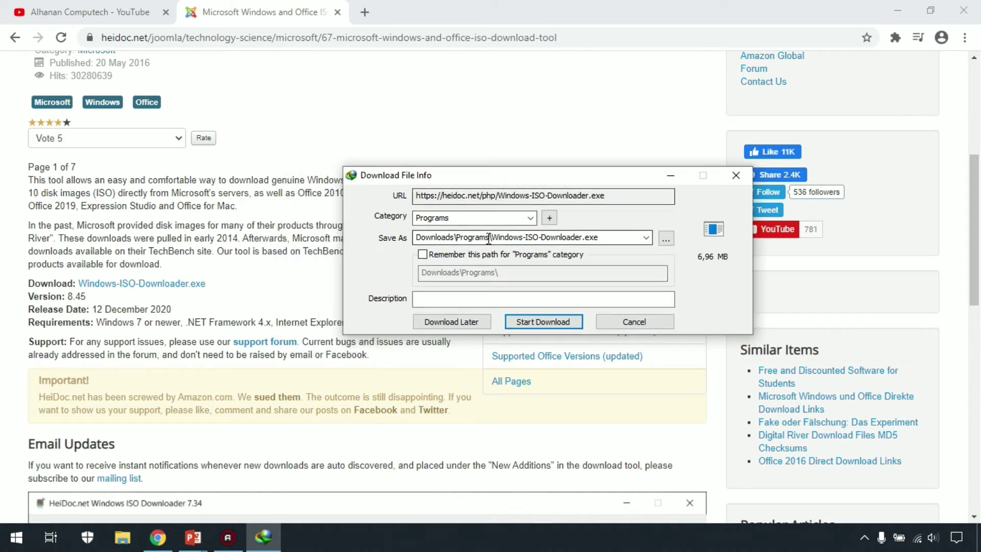
{"action": "left_click", "coordinate": [543, 322]}
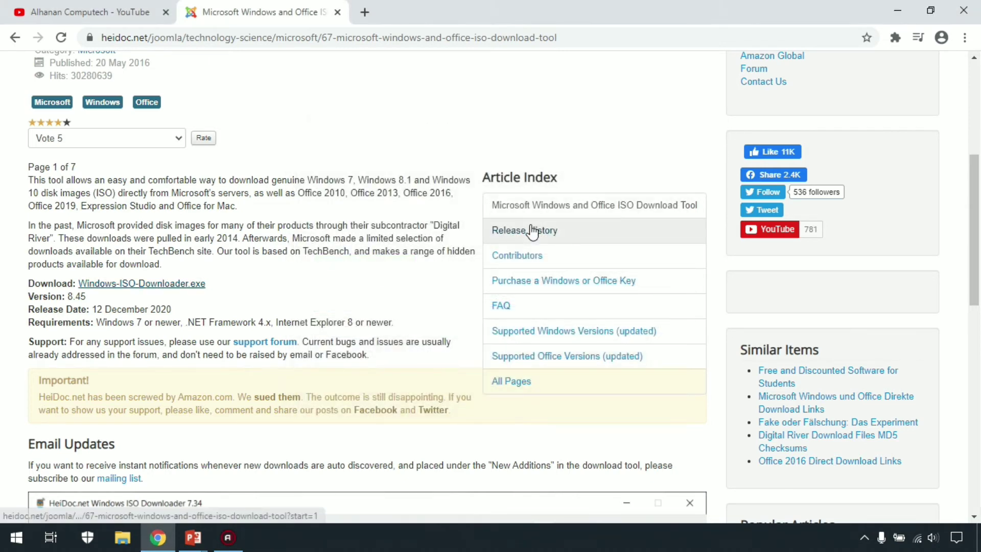
Step: Switch to Internet Download Manager, open the folder containing the finished Windows-ISO-Downloader file, and run the application
{"action": "left_click", "coordinate": [864, 538]}
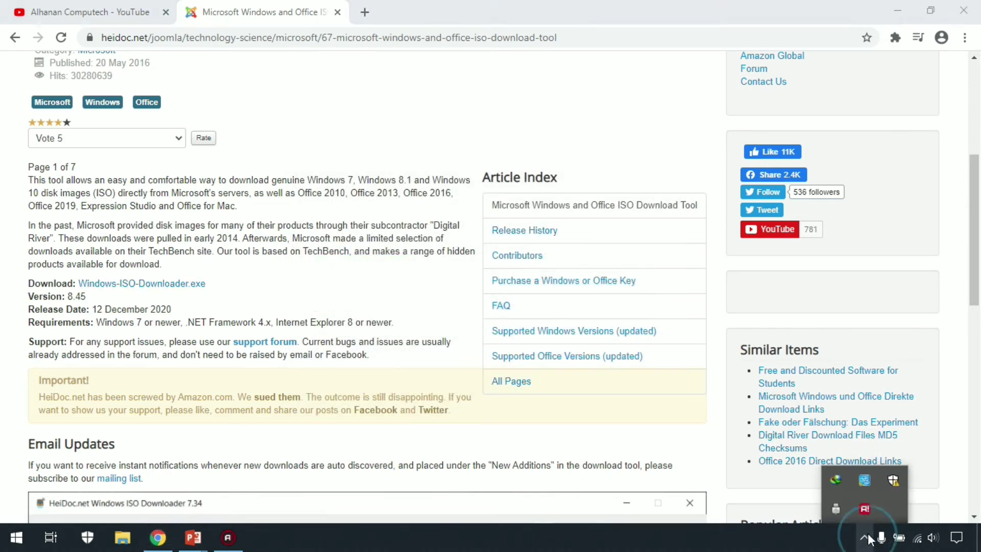
{"action": "left_click", "coordinate": [837, 478]}
{"action": "right_click", "coordinate": [525, 205]}
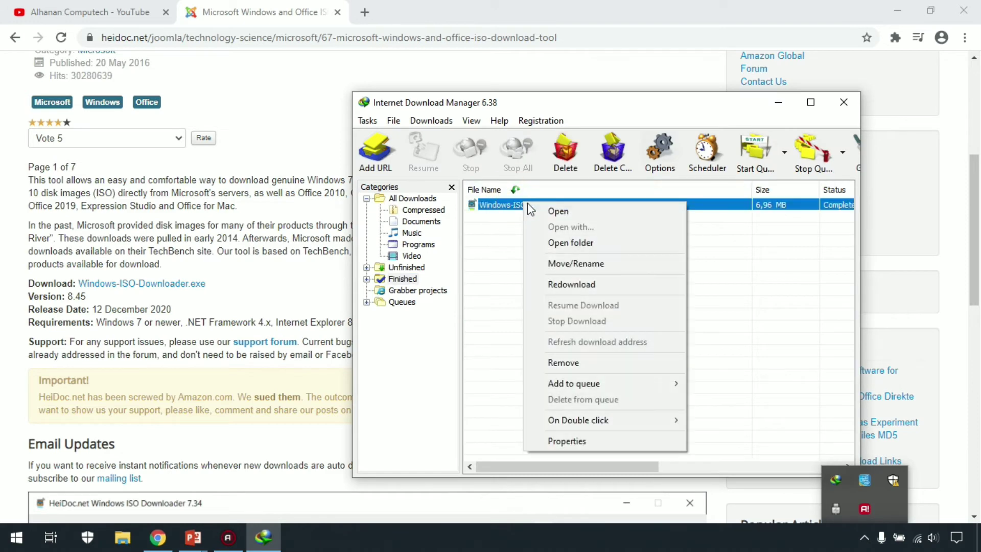
{"action": "left_click", "coordinate": [570, 245]}
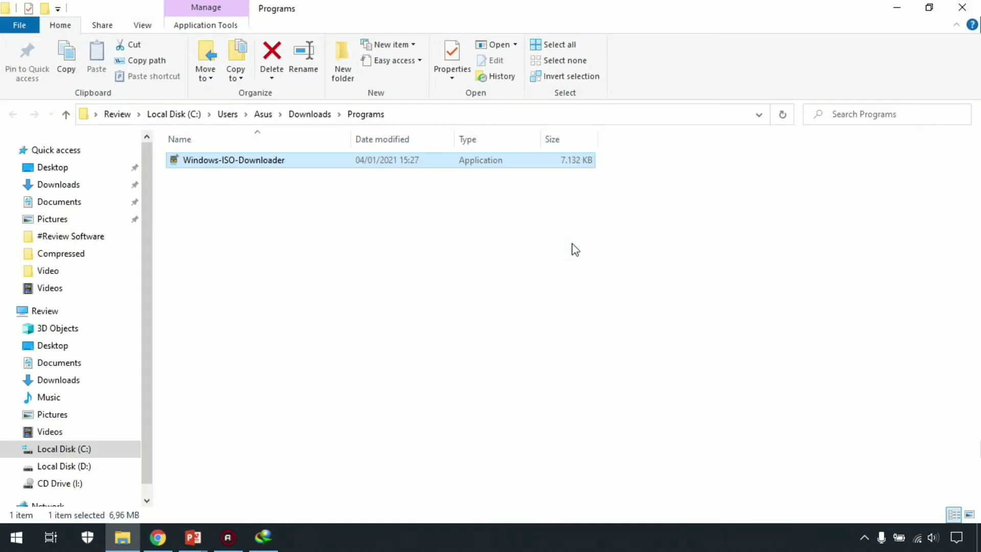
{"action": "double_click", "coordinate": [258, 164]}
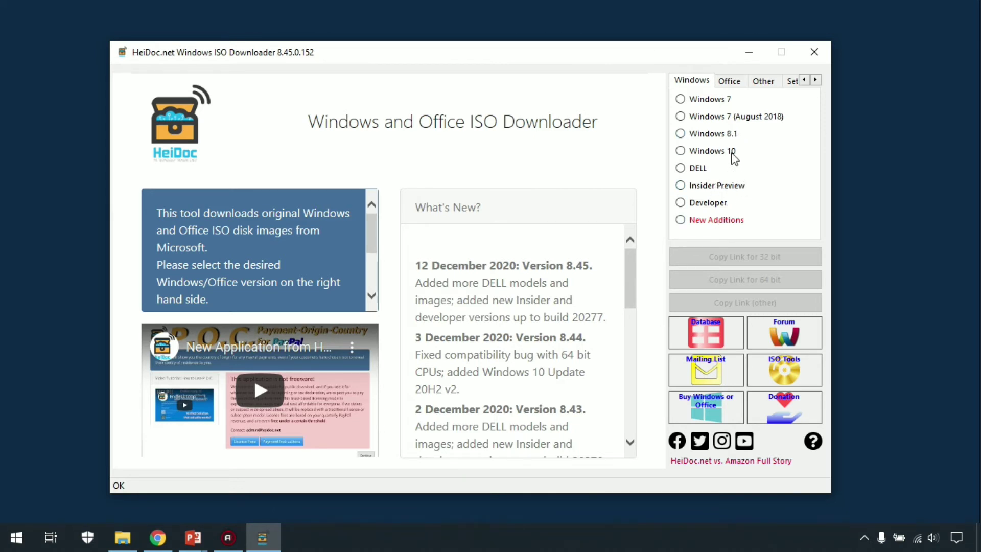
Step: Start downloading the Windows 7 (August 2018) ISO with edition Windows 7 Professional 64-Bit and language English, US
{"action": "left_click", "coordinate": [699, 121]}
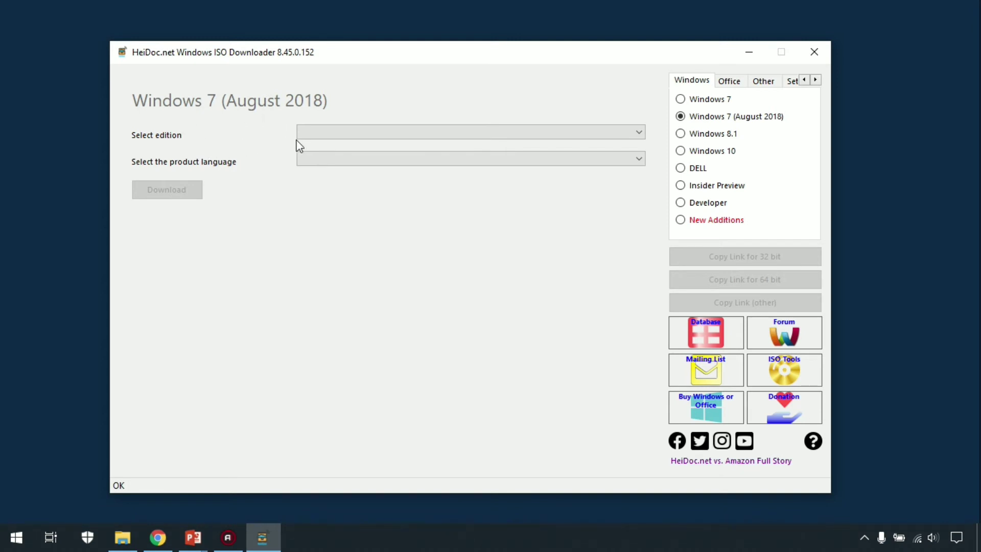
{"action": "left_click", "coordinate": [592, 133]}
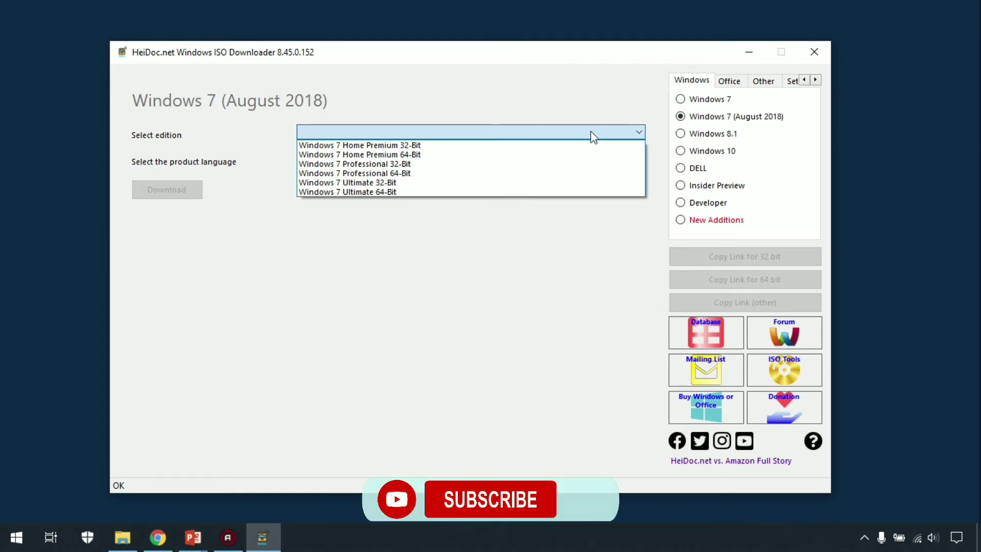
{"action": "left_click", "coordinate": [420, 179]}
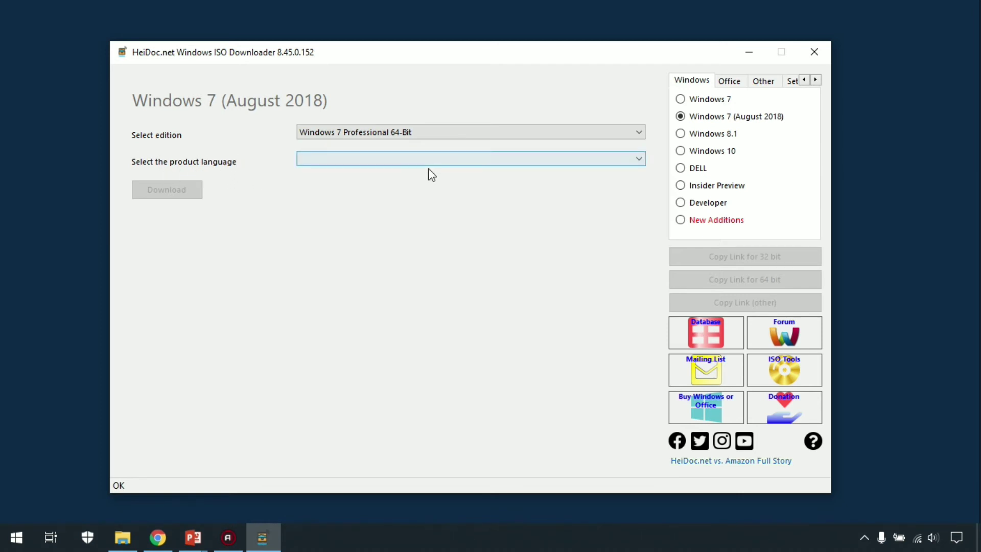
{"action": "left_click", "coordinate": [483, 164]}
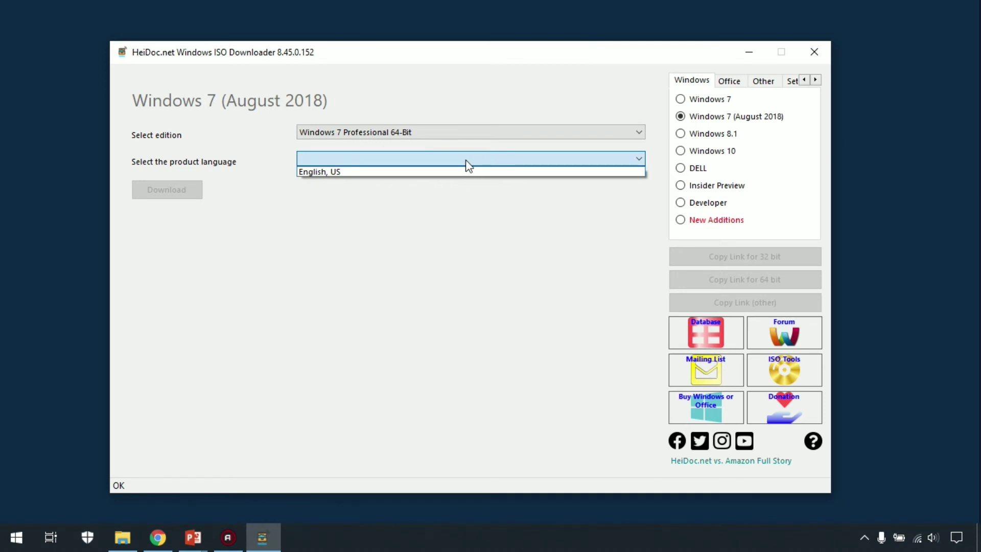
{"action": "left_click", "coordinate": [352, 176]}
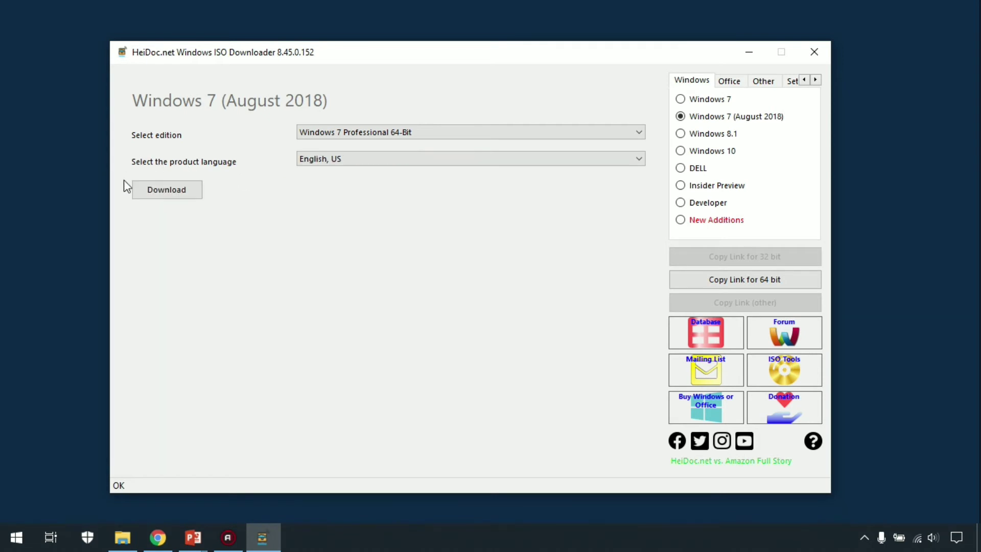
{"action": "left_click", "coordinate": [187, 192]}
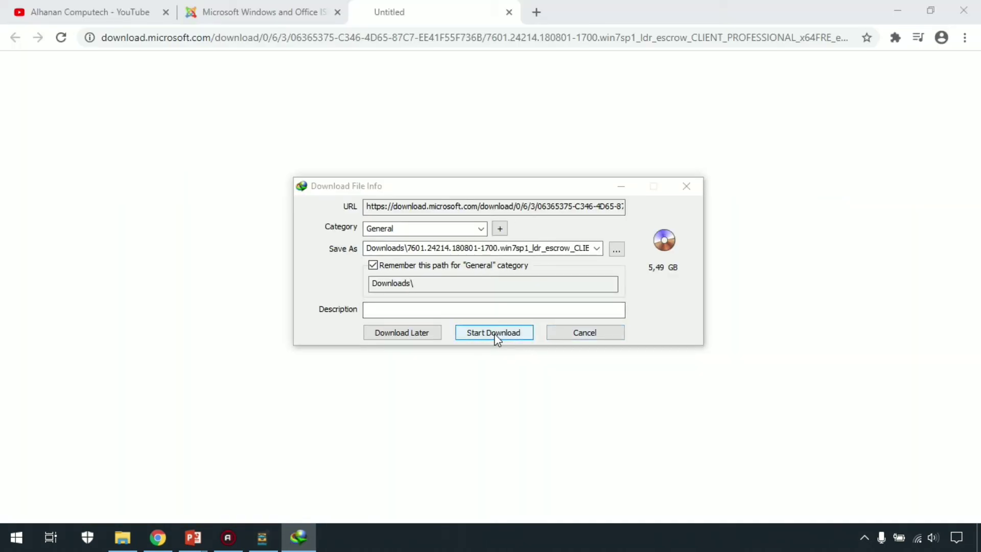
{"action": "left_click", "coordinate": [495, 333]}
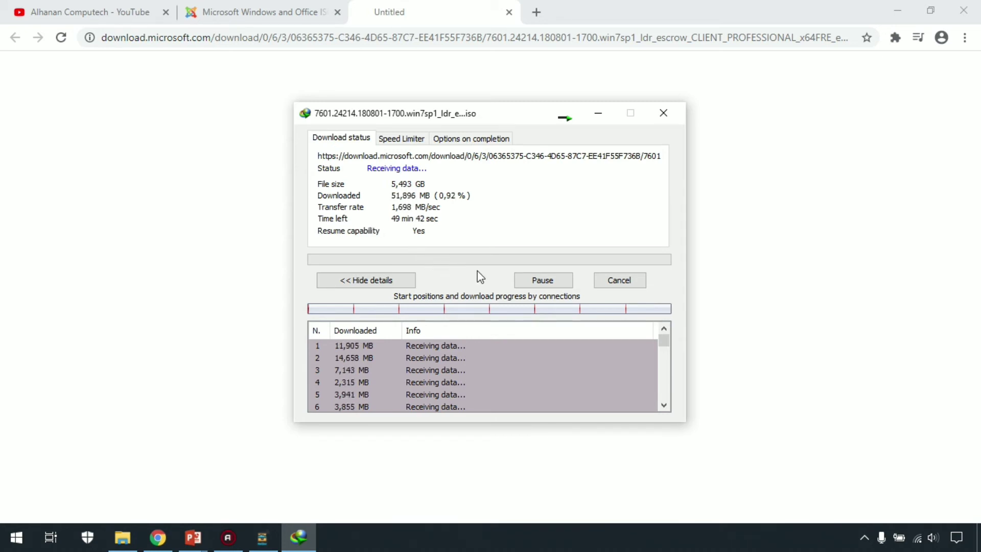
Step: Pause the Windows 7 ISO download and minimize its progress window and the browser to return to the ISO downloader
{"action": "left_click", "coordinate": [555, 280]}
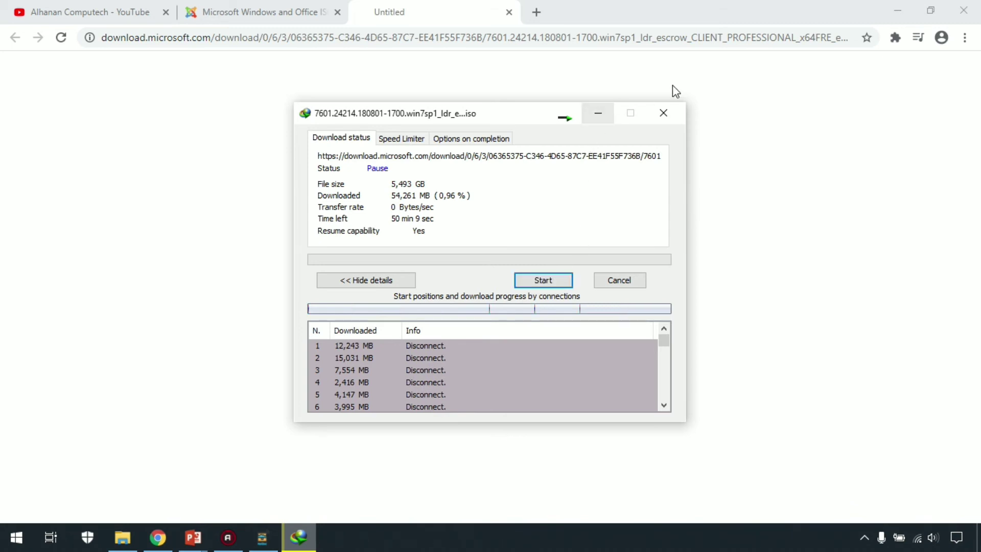
{"action": "left_click", "coordinate": [900, 8]}
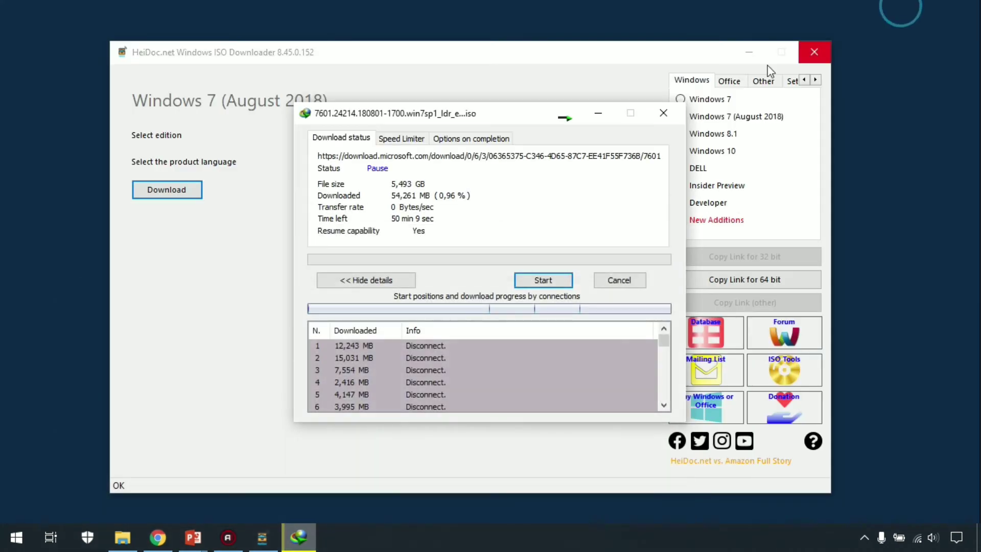
{"action": "left_click", "coordinate": [603, 118]}
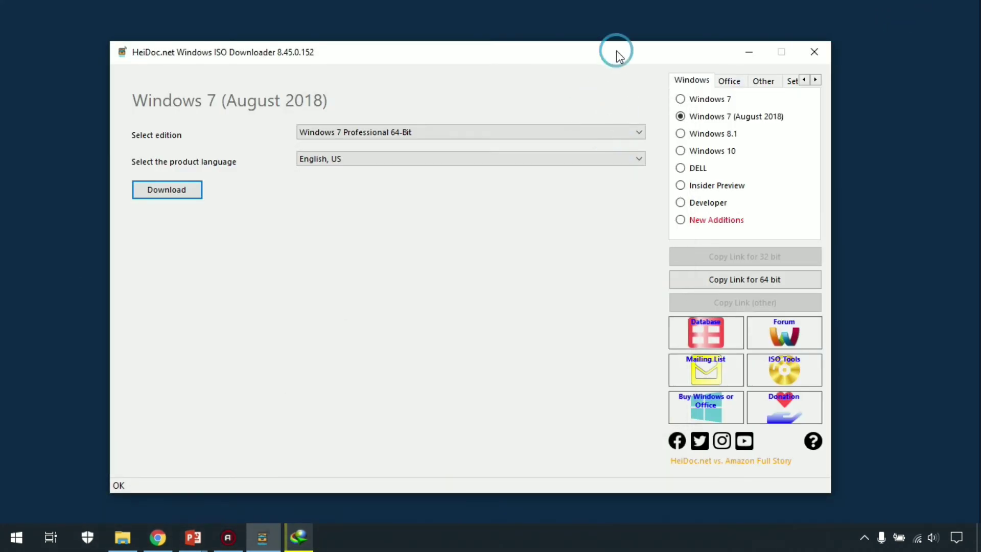
{"action": "left_click_drag", "start_coordinate": [616, 53], "coordinate": [633, 57]}
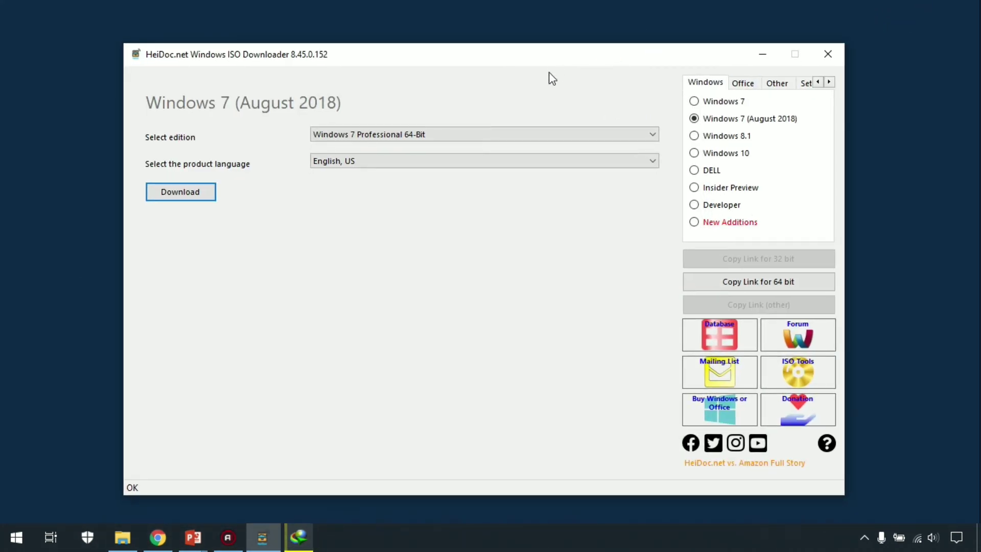
Step: Request the Windows 8.1 download links, confirming the edition Windows 8.1/Windows 8.1 Pro and the product language English
{"action": "left_click", "coordinate": [694, 135]}
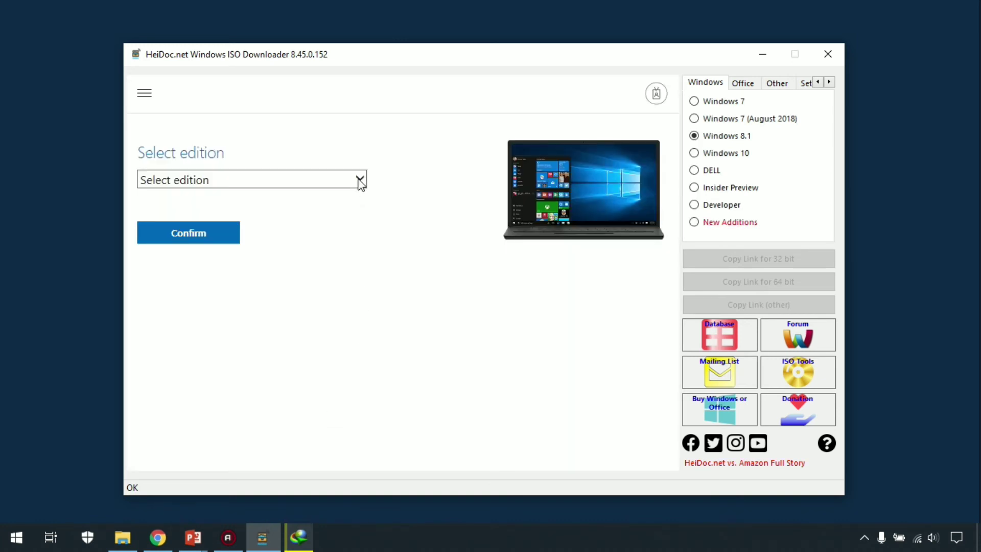
{"action": "left_click", "coordinate": [360, 179]}
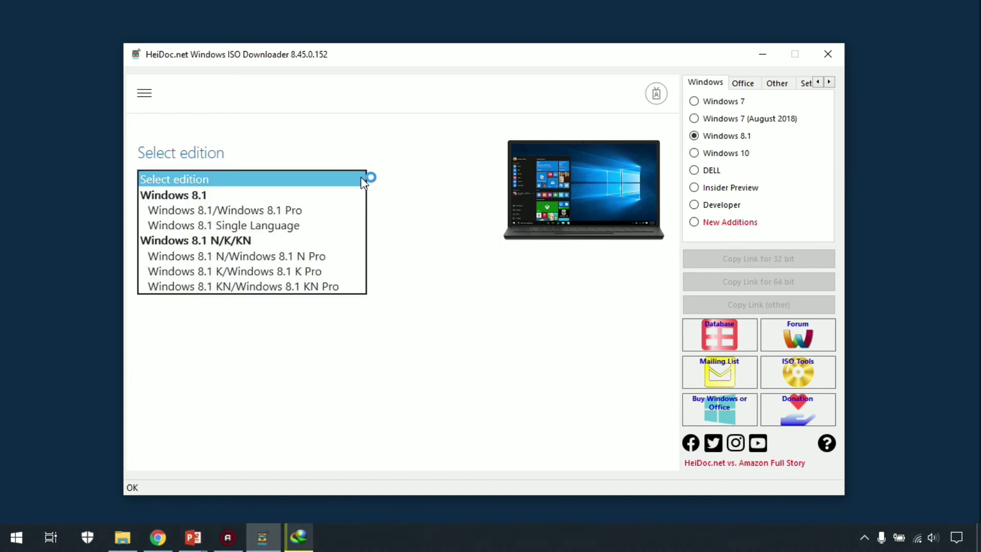
{"action": "left_click", "coordinate": [243, 212]}
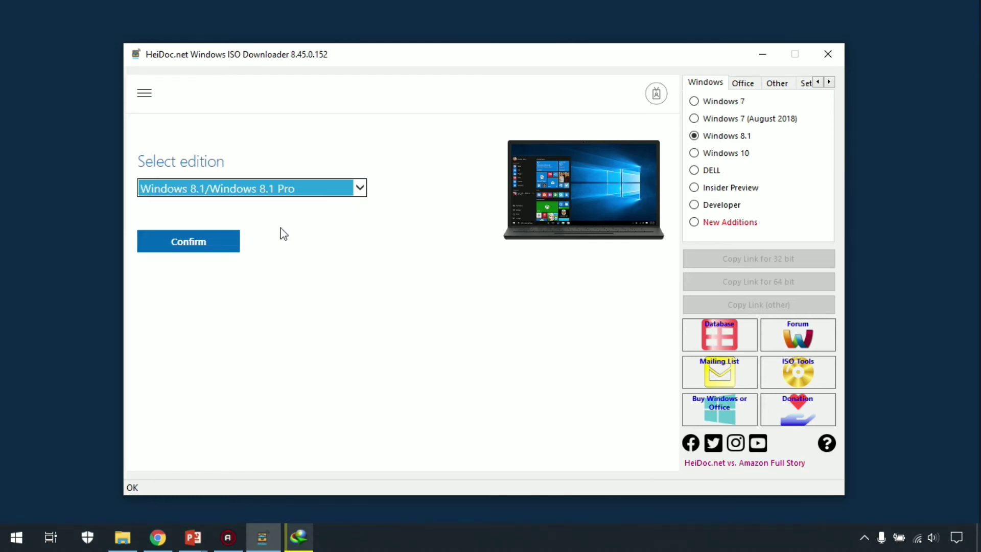
{"action": "left_click", "coordinate": [222, 240]}
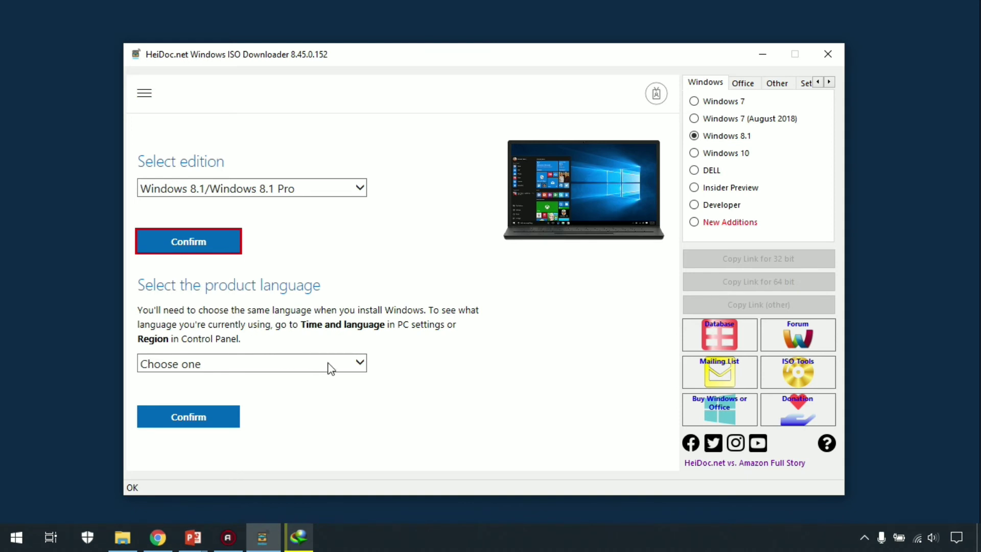
{"action": "left_click", "coordinate": [358, 364]}
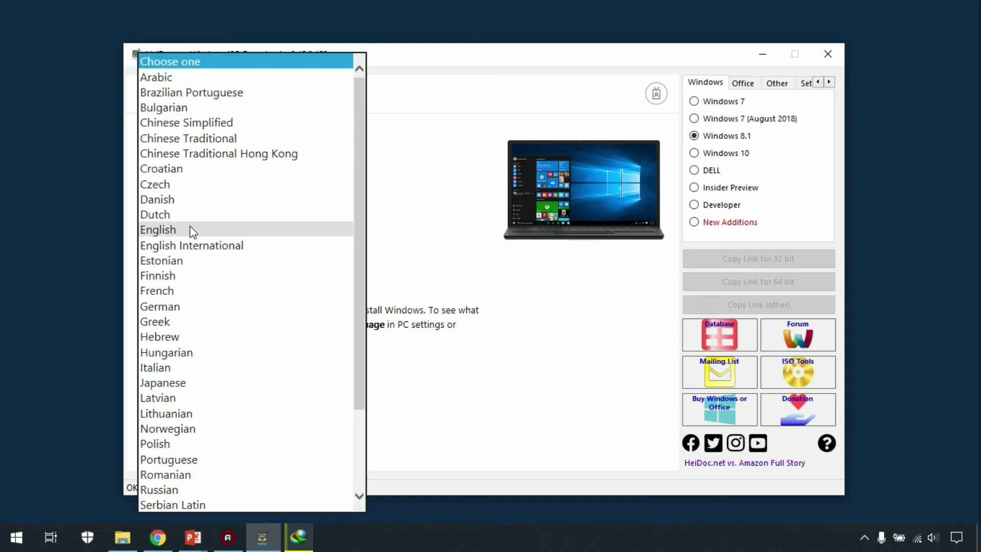
{"action": "left_click", "coordinate": [173, 231]}
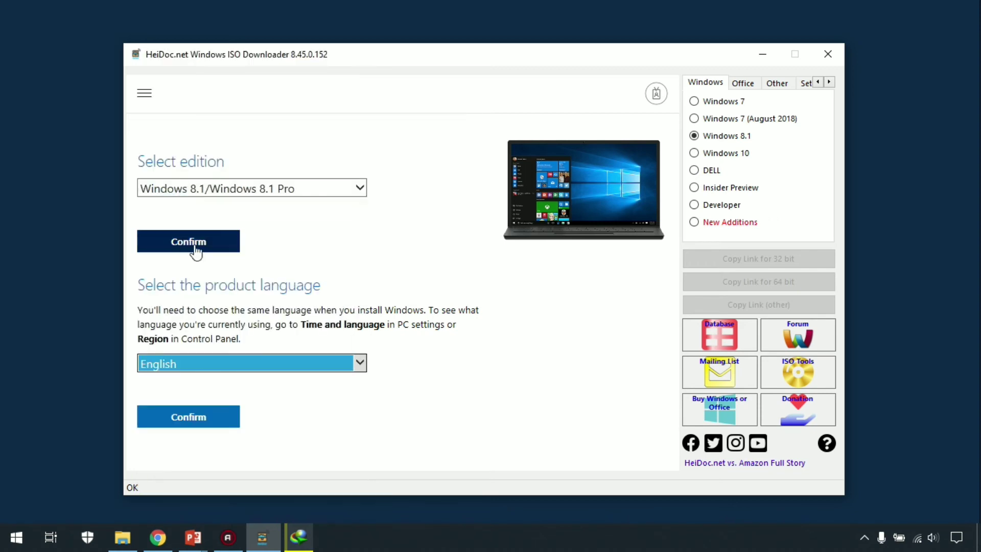
{"action": "left_click", "coordinate": [218, 421]}
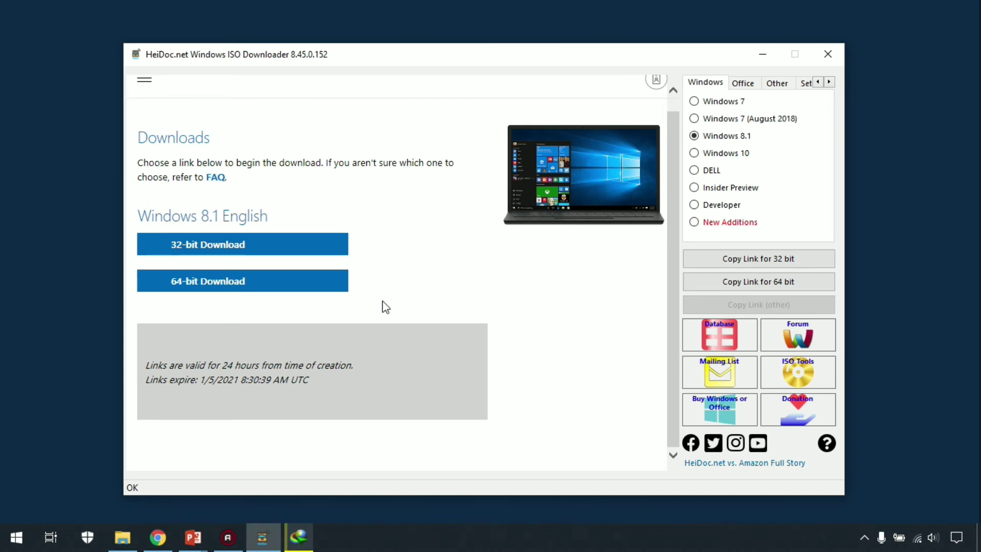
Step: Start downloading the 64-bit Windows 8.1 English ISO, then pause it and hide its progress window
{"action": "left_click", "coordinate": [233, 287]}
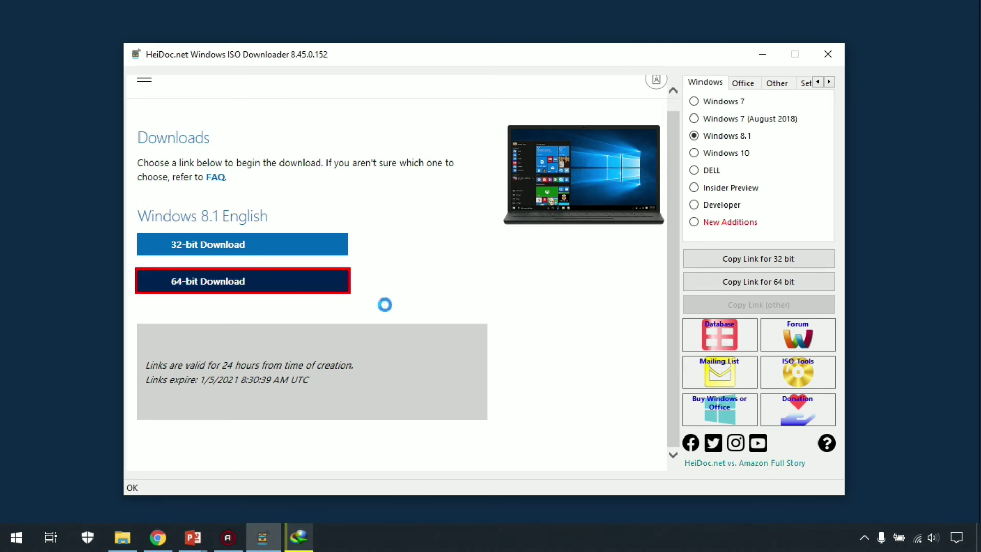
{"action": "left_click", "coordinate": [540, 282]}
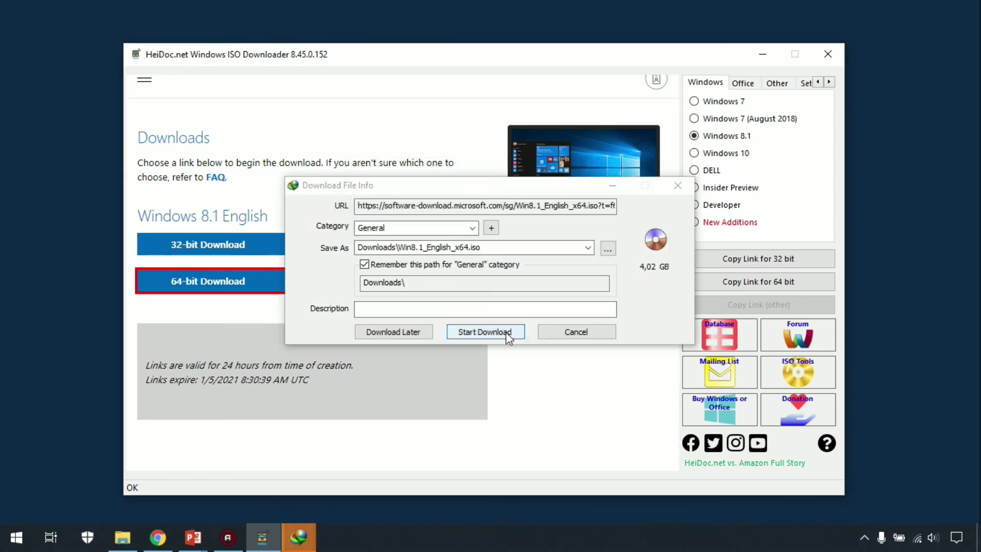
{"action": "left_click", "coordinate": [507, 333]}
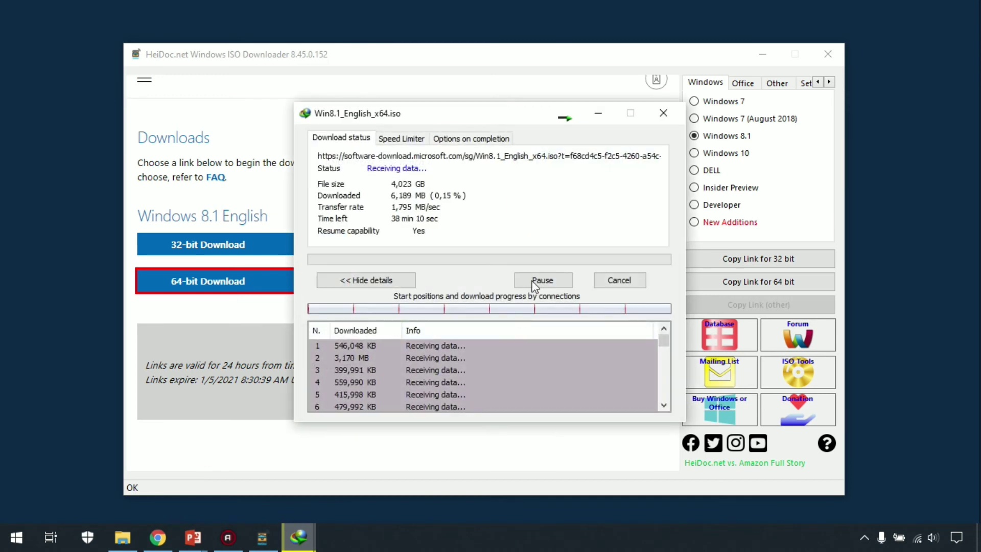
{"action": "left_click", "coordinate": [558, 281]}
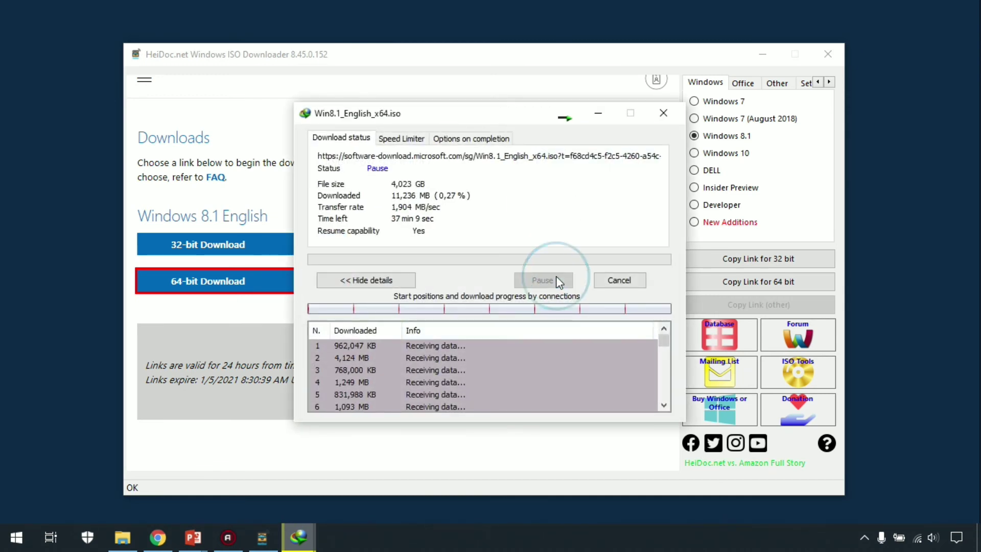
{"action": "left_click", "coordinate": [569, 120]}
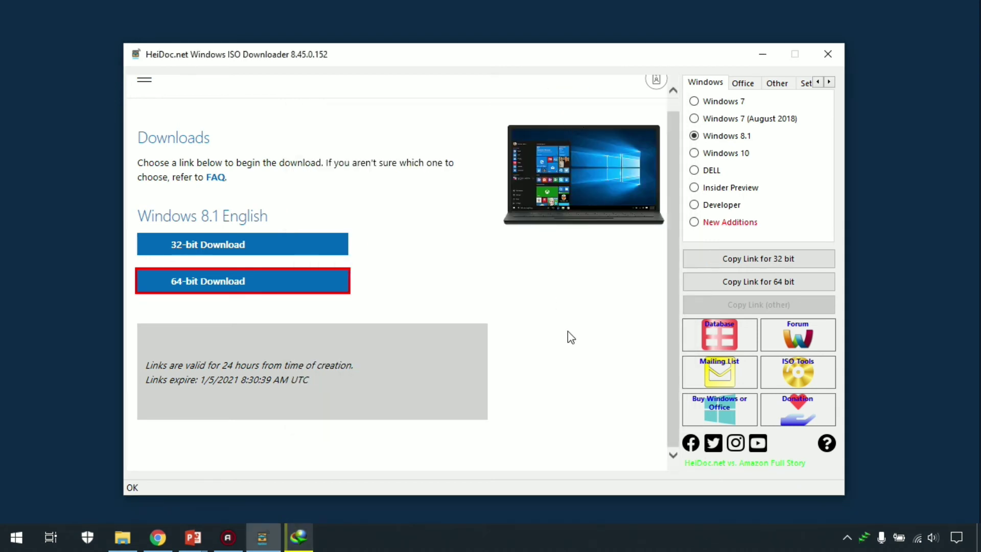
Step: Start downloading the Office 2019 image with edition Office 2019 Professional Plus and language English, US
{"action": "left_click", "coordinate": [743, 85]}
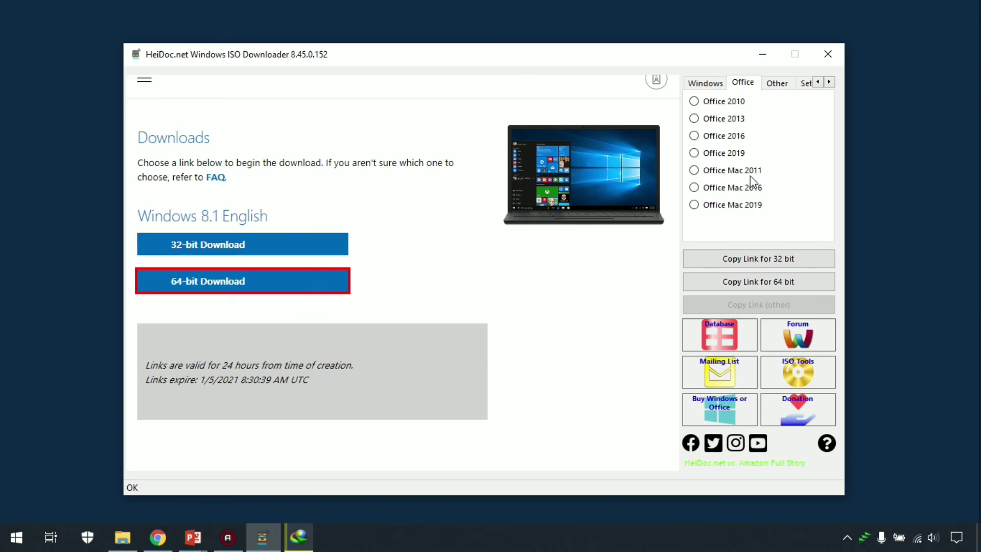
{"action": "left_click", "coordinate": [735, 103]}
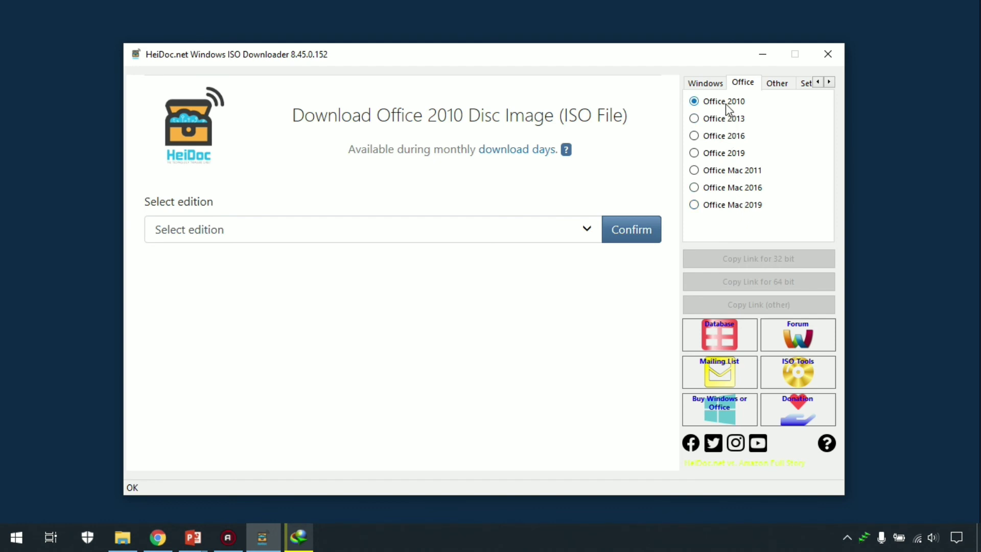
{"action": "left_click", "coordinate": [710, 160]}
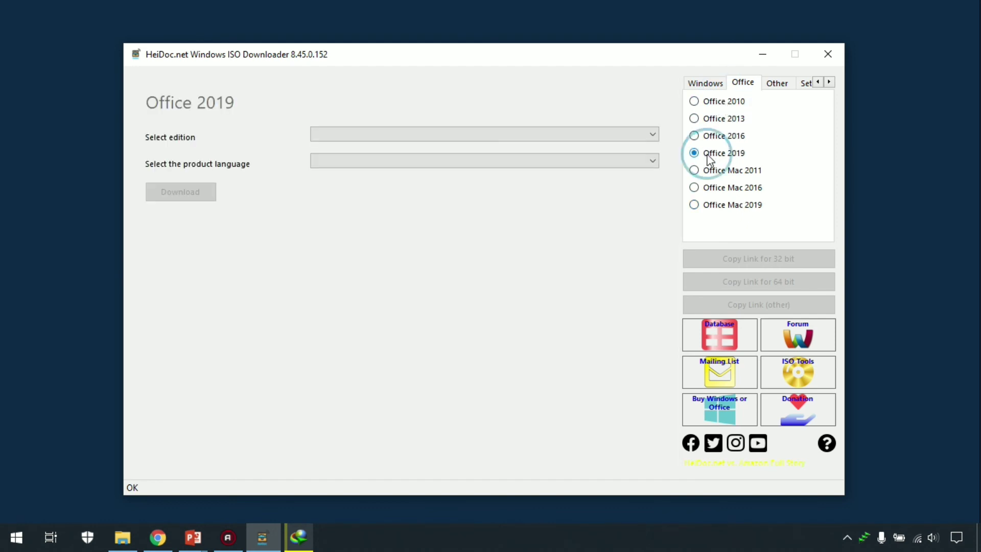
{"action": "left_click", "coordinate": [598, 133]}
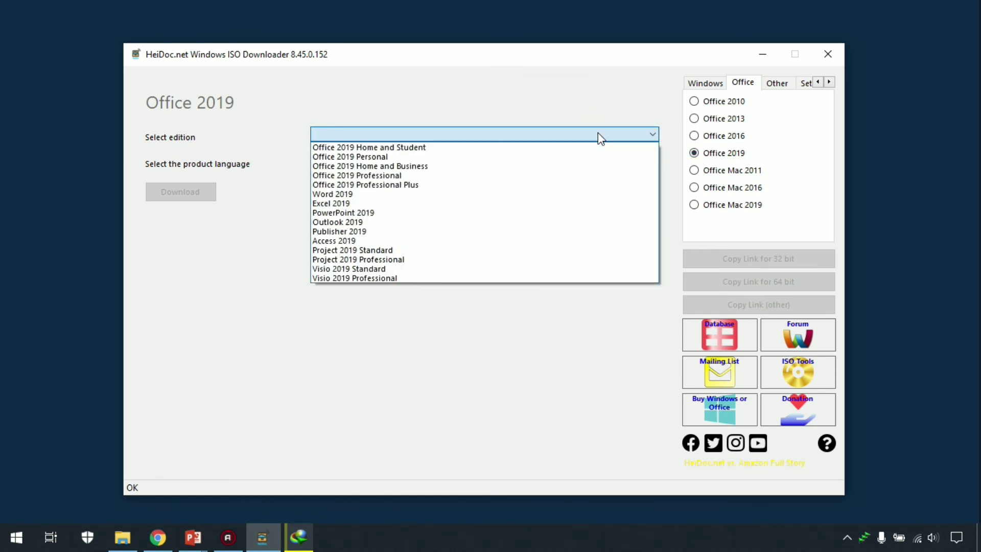
{"action": "left_click", "coordinate": [383, 185]}
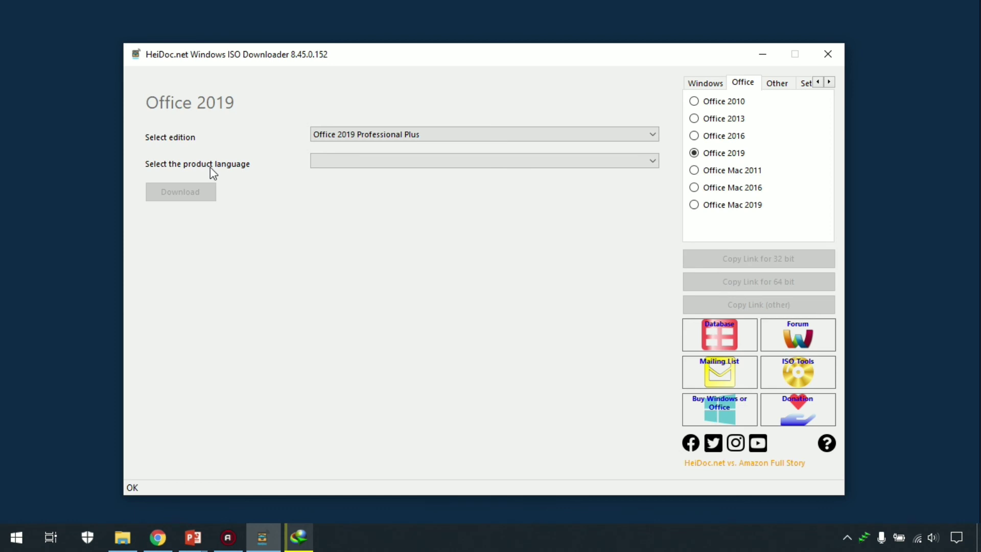
{"action": "left_click", "coordinate": [342, 161]}
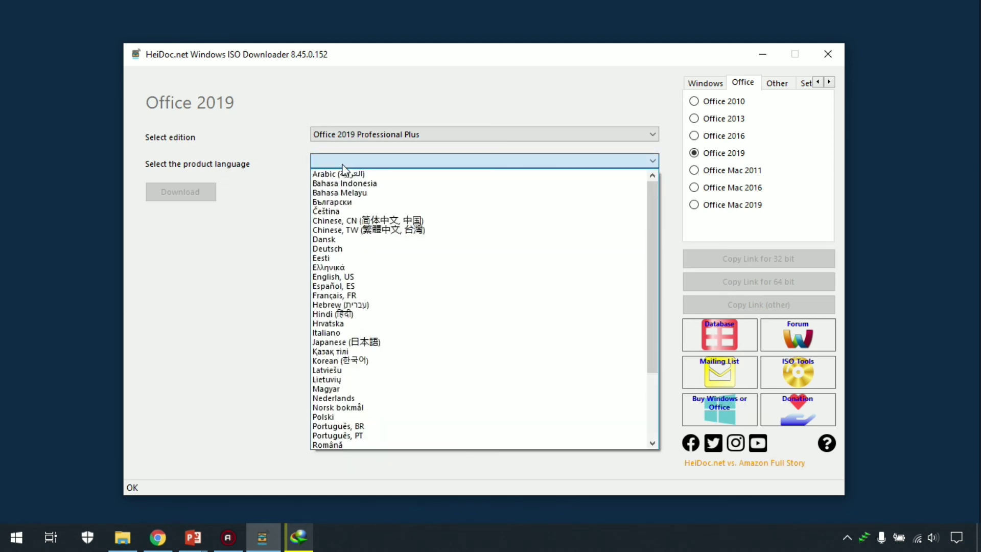
{"action": "left_click", "coordinate": [356, 280]}
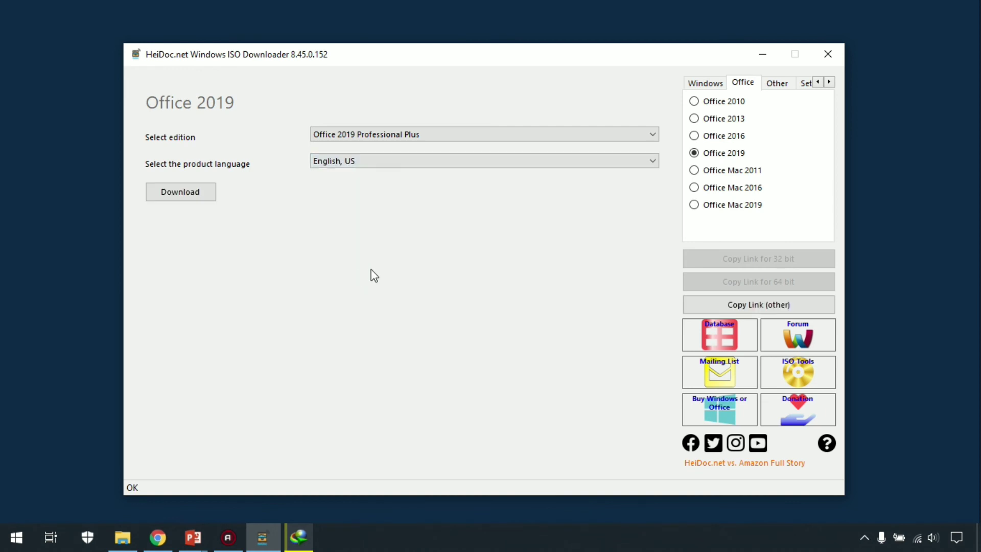
{"action": "left_click", "coordinate": [183, 192]}
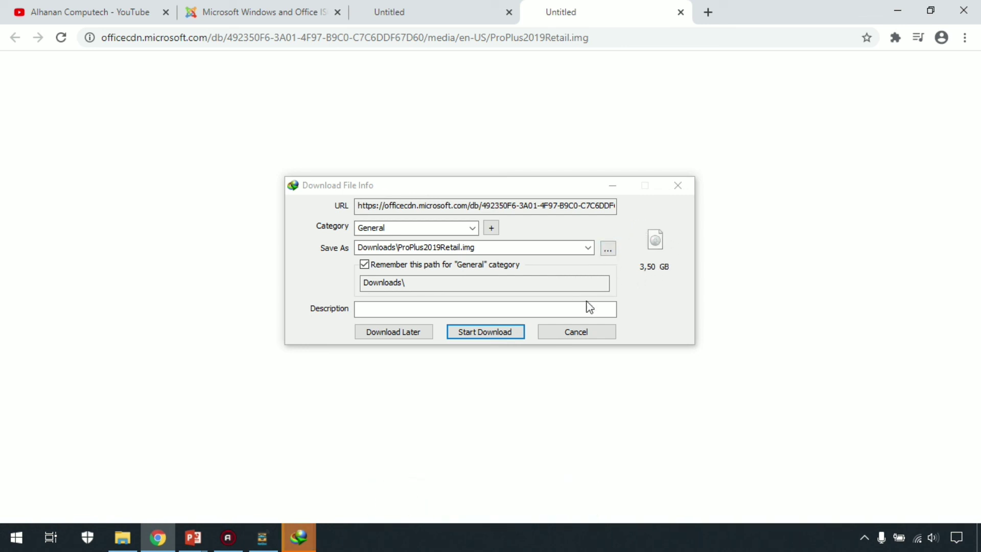
{"action": "left_click", "coordinate": [504, 332]}
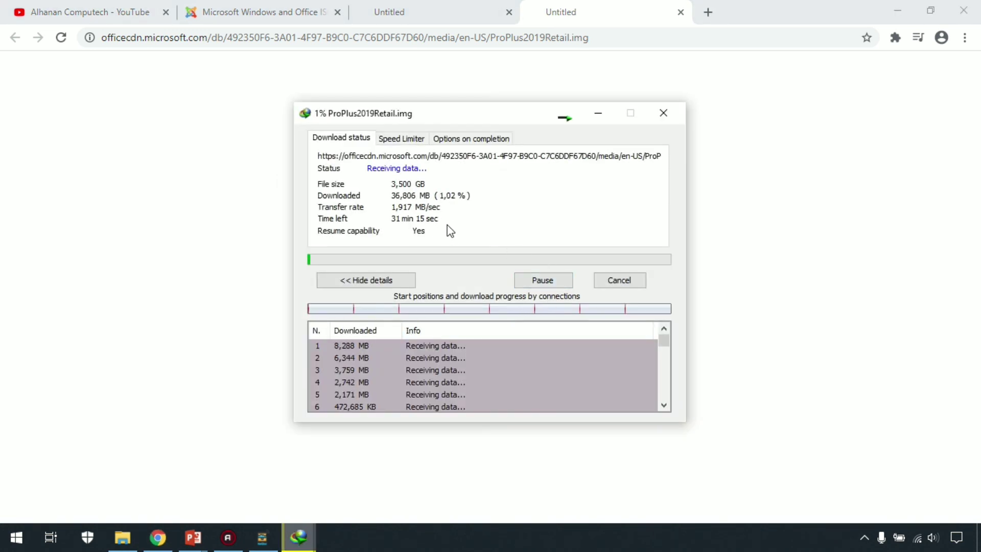
Step: Pause the Office 2019 image download and hide the browser and its progress window to return to the ISO downloader
{"action": "left_click", "coordinate": [542, 279]}
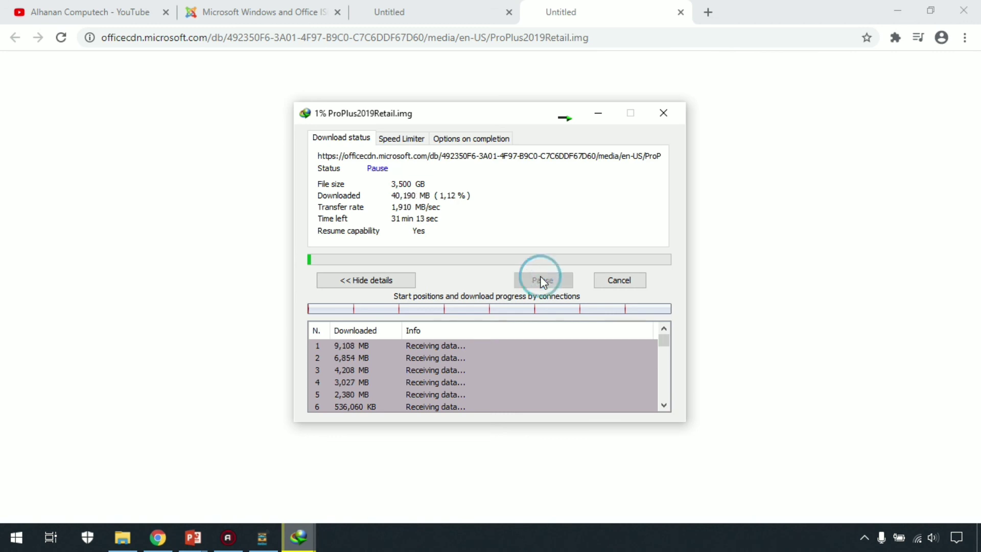
{"action": "left_click", "coordinate": [897, 16]}
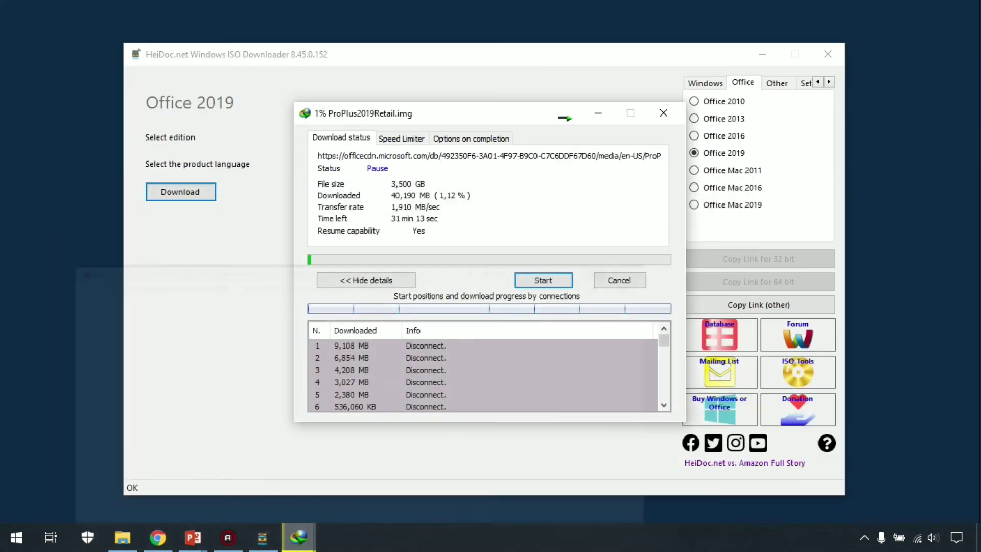
{"action": "left_click", "coordinate": [561, 118]}
Step: Look through the ISO downloader's other products, its settings, and the lists of Windows and Office versions
{"action": "left_click", "coordinate": [780, 86]}
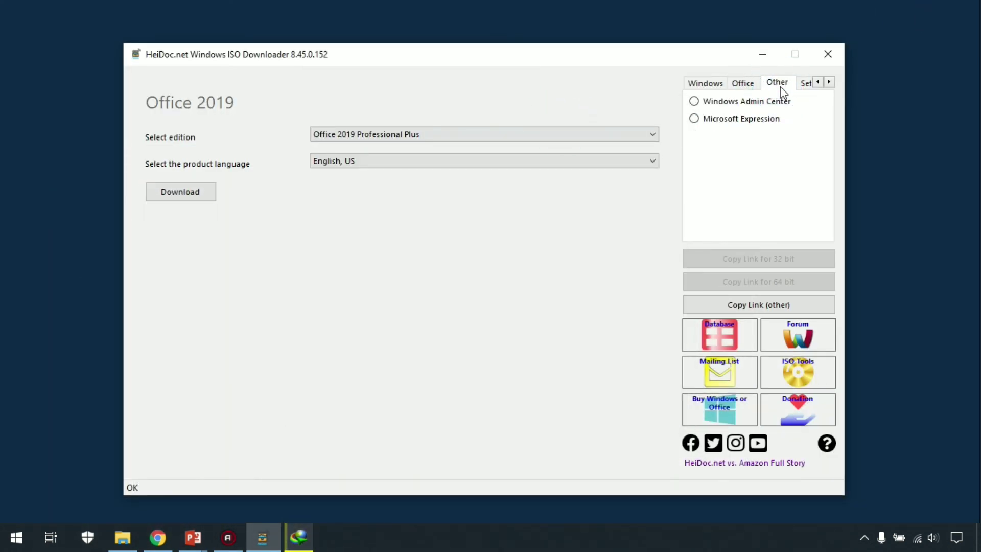
{"action": "left_click", "coordinate": [829, 83]}
{"action": "left_click", "coordinate": [829, 83]}
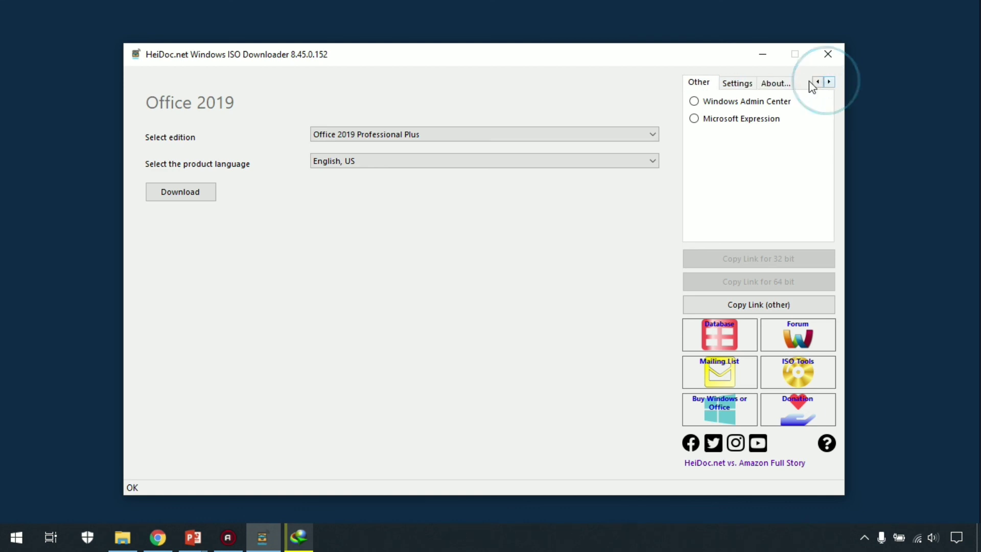
{"action": "left_click", "coordinate": [735, 83]}
{"action": "left_click", "coordinate": [818, 83]}
{"action": "left_click", "coordinate": [817, 83]}
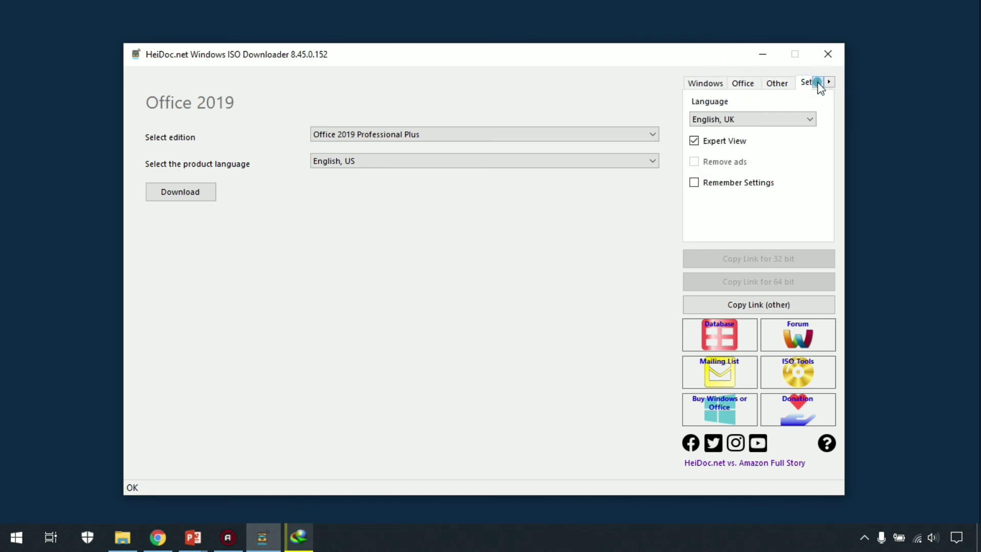
{"action": "left_click", "coordinate": [705, 86]}
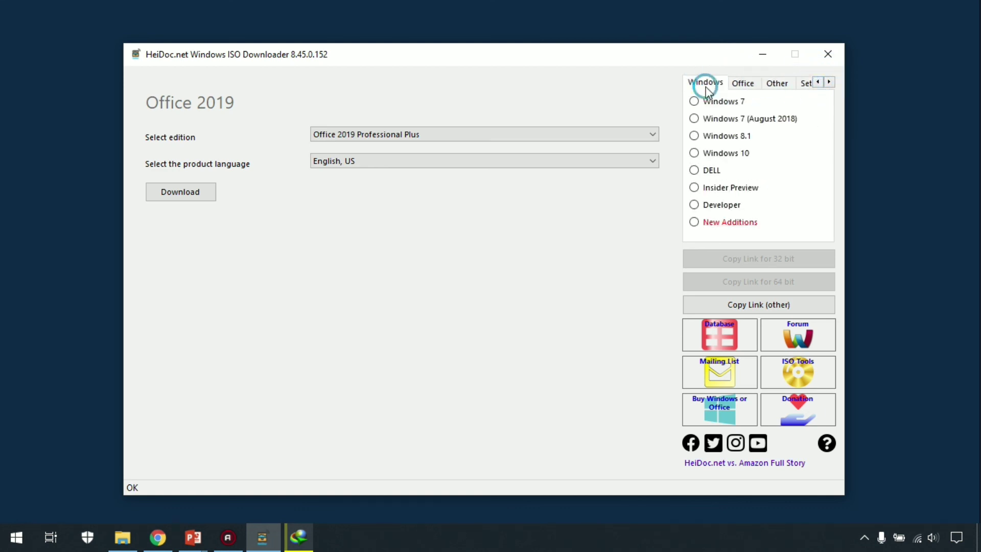
{"action": "left_click", "coordinate": [745, 84]}
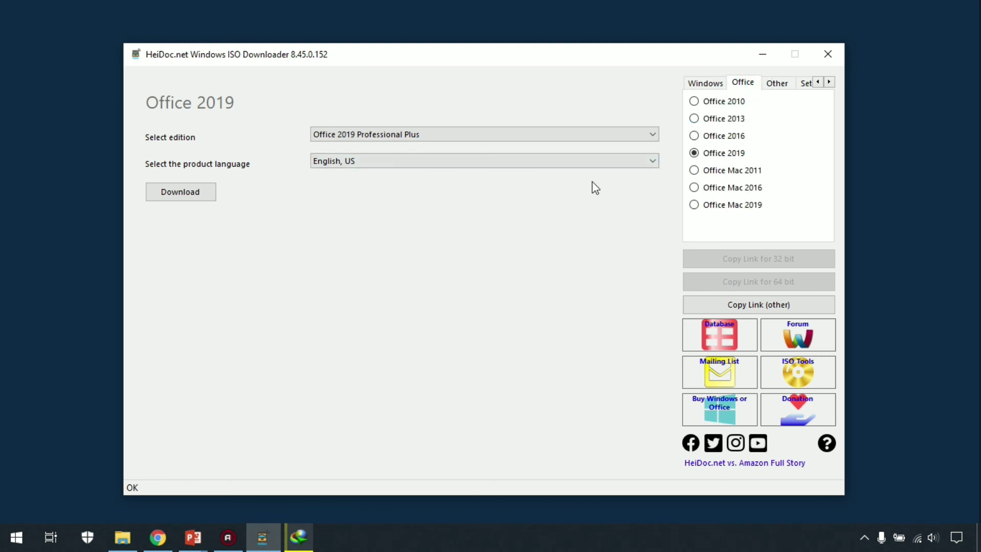